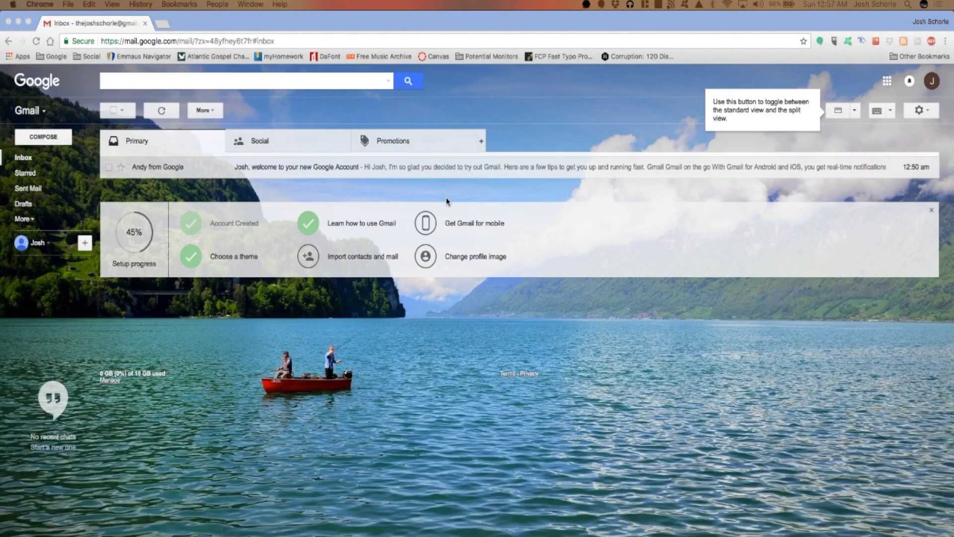
Open YouTube from the Google apps grid and go to My channel to reach the channel-creation prompt.
left_click(830, 50)
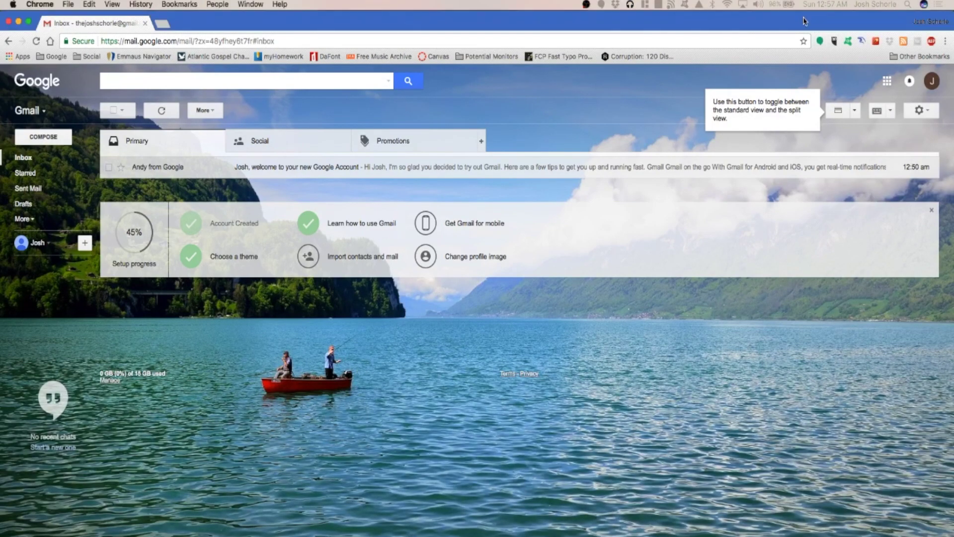
left_click(887, 86)
left_click(887, 84)
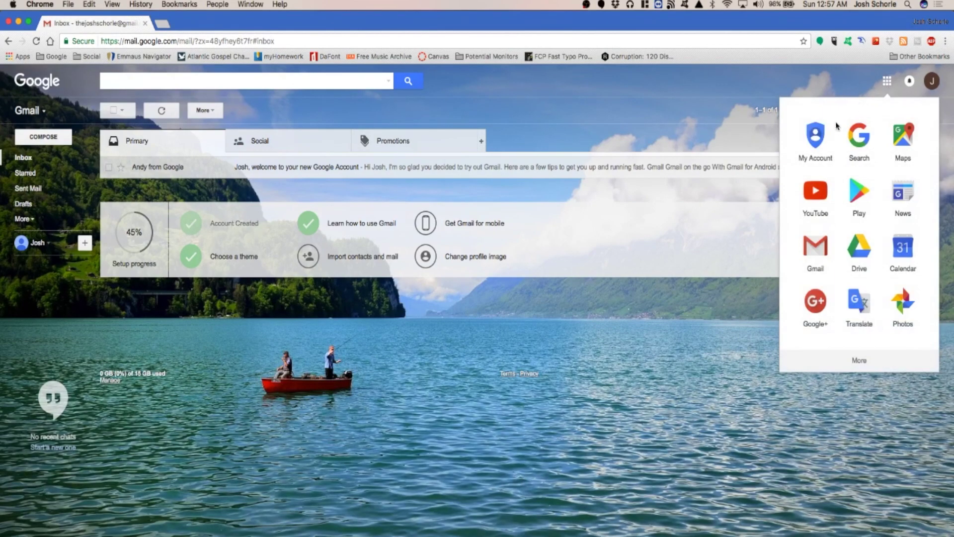
left_click(816, 193)
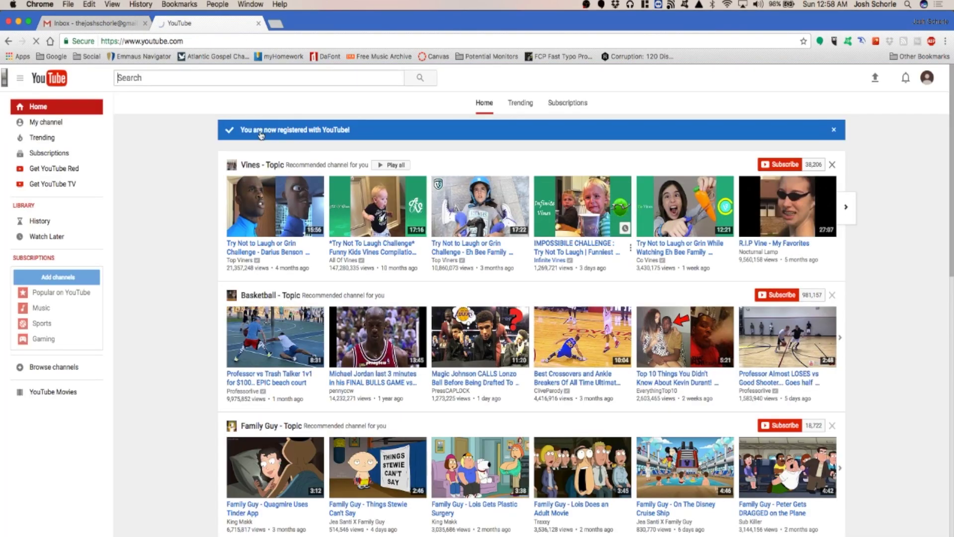
left_click(63, 127)
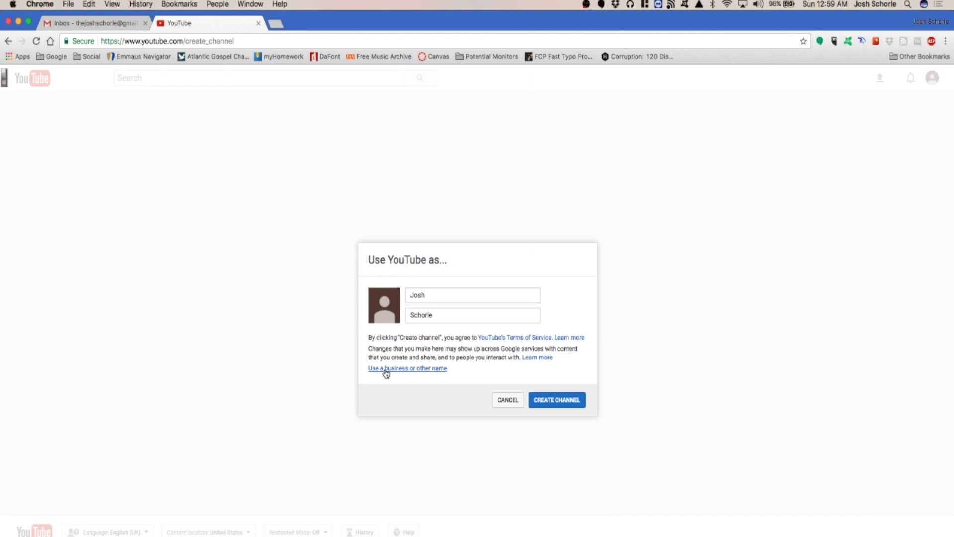
left_click(386, 370)
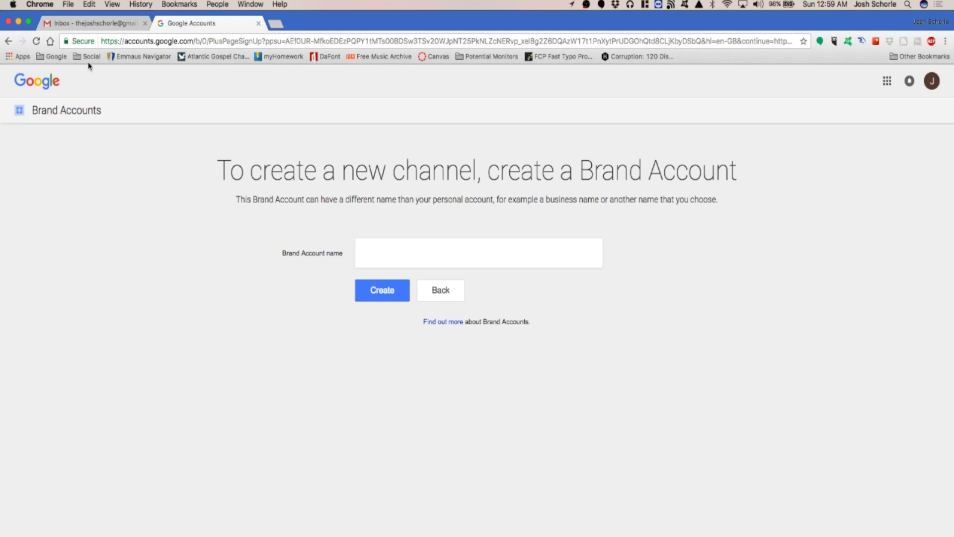
left_click(9, 42)
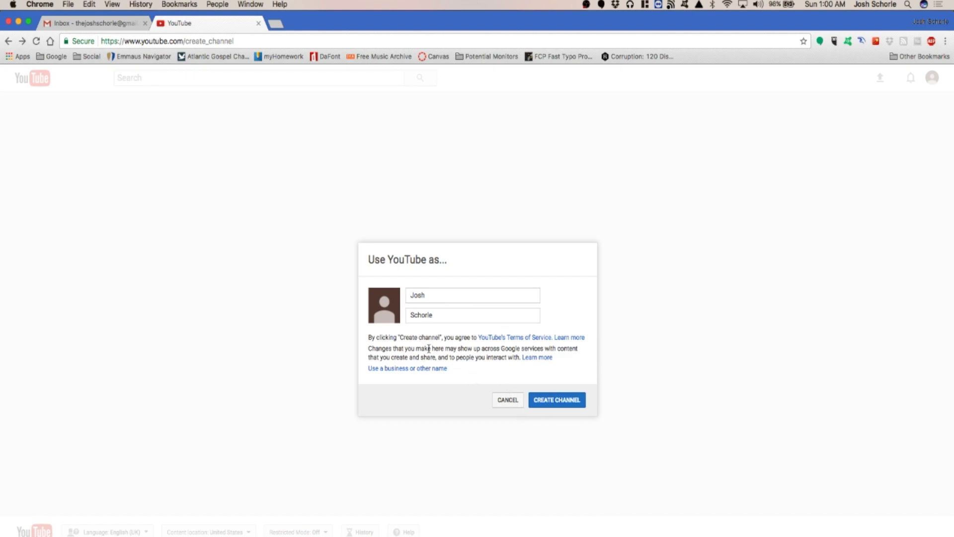
Create the channel under the personal name and describe it as 'This is a channel of nothingness and only for the purpose of making a tutorial'.
left_click(543, 406)
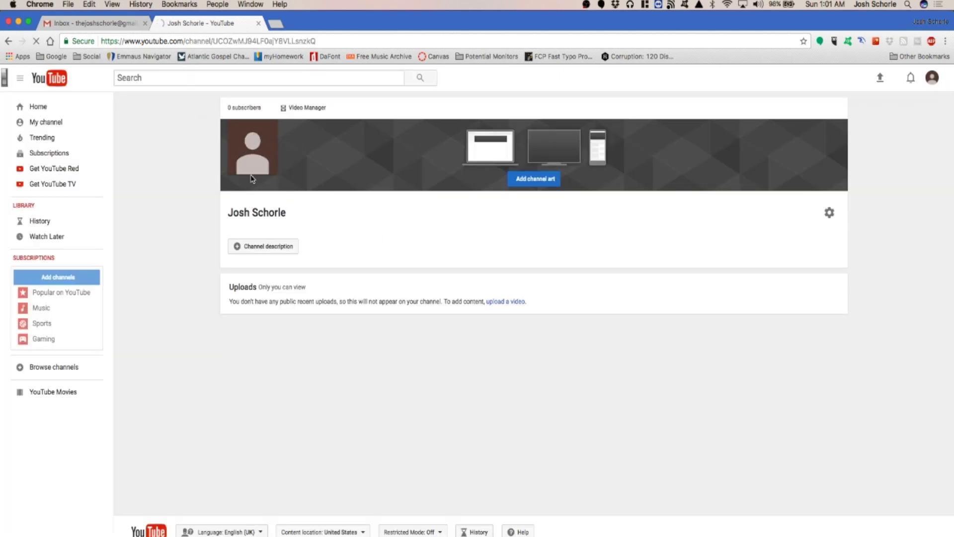
left_click(277, 247)
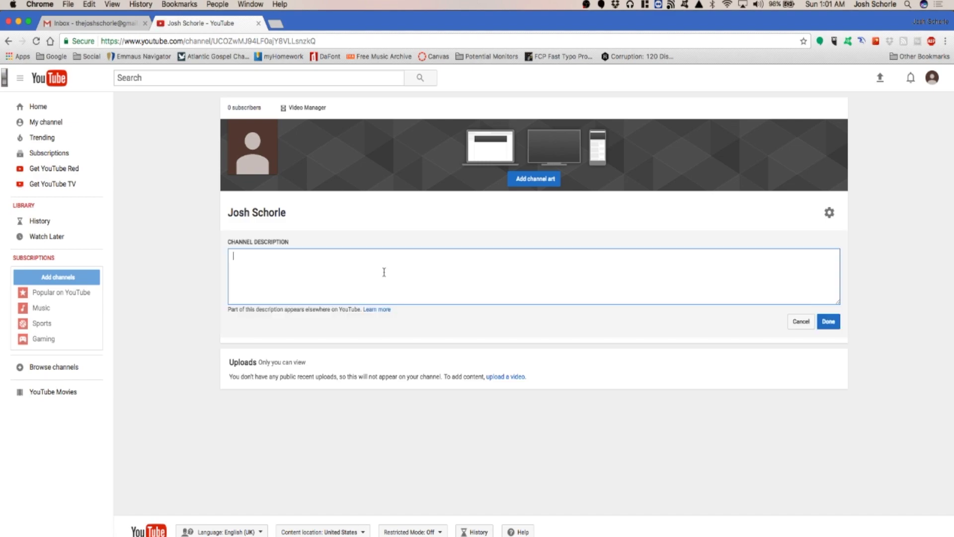
type("This is a channel of nothingness and only for the p")
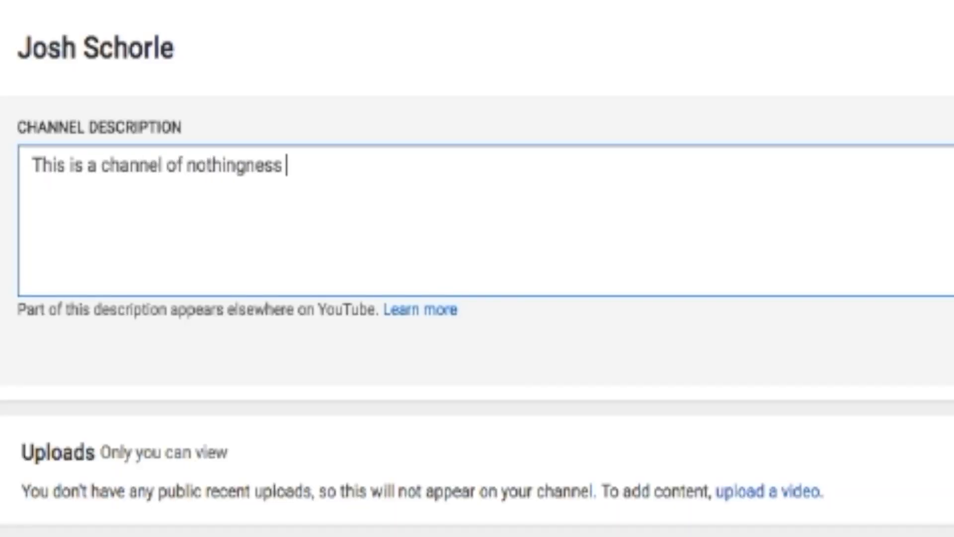
type("urpose of making a tutorial..... please don't subscribe..... please")
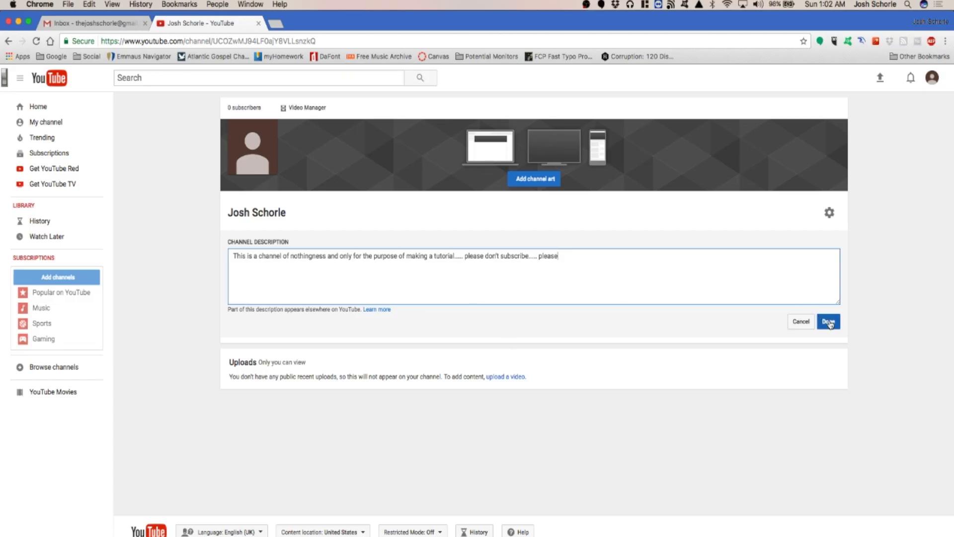
Save the description, make liked videos, subscriptions and saved playlists public, and enable the customised layout.
left_click(829, 320)
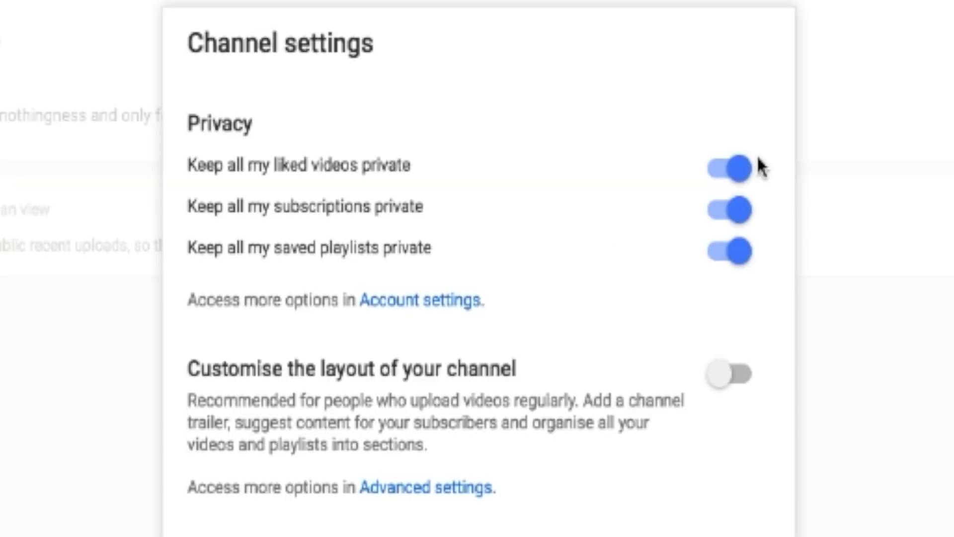
left_click(740, 175)
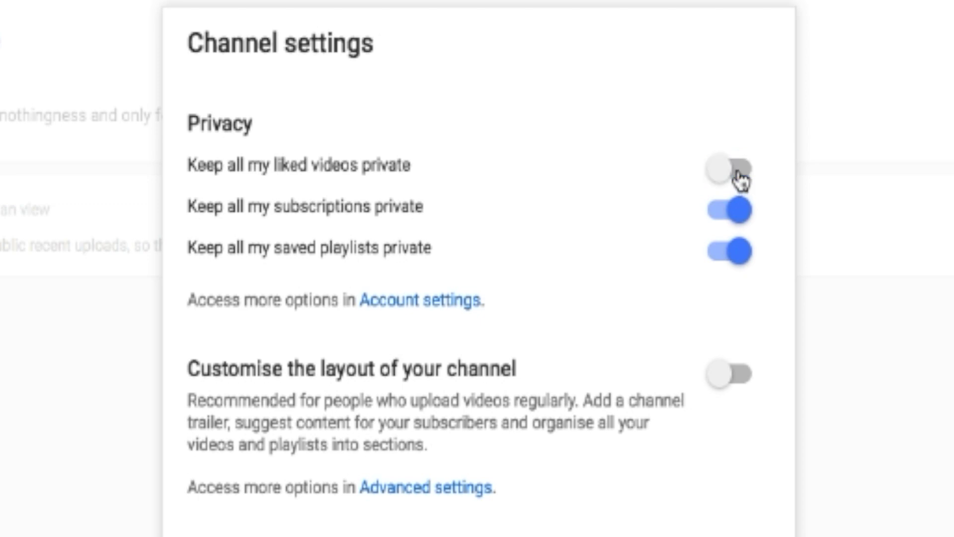
left_click(740, 214)
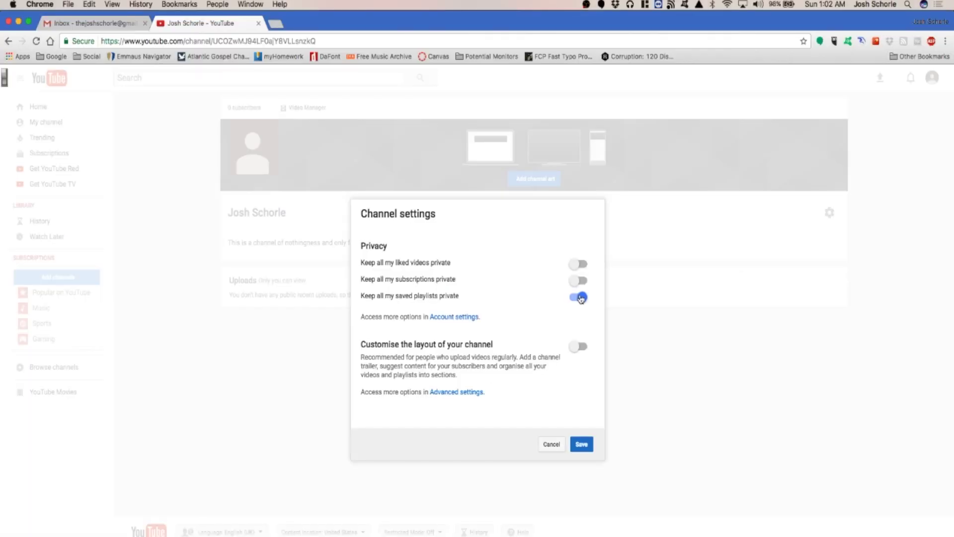
left_click(731, 252)
left_click(579, 347)
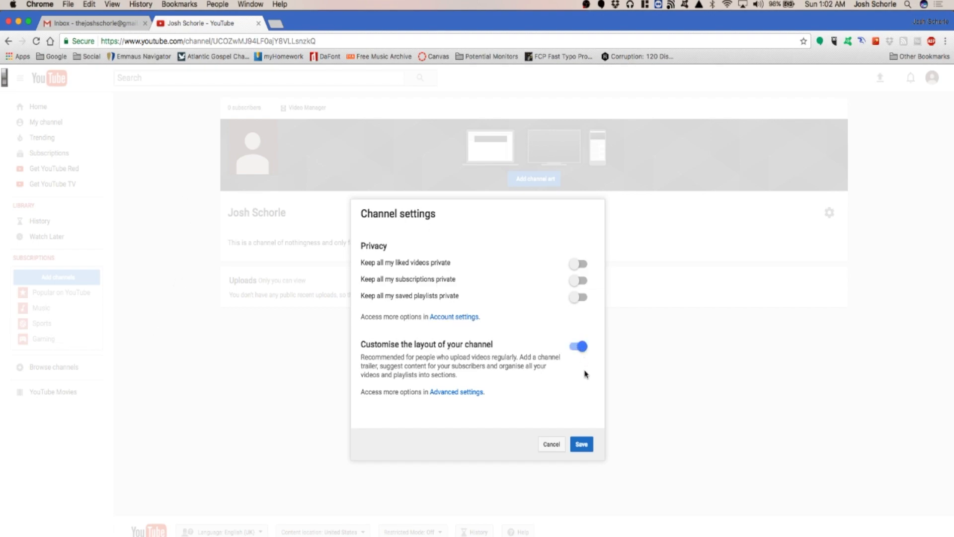
left_click(583, 444)
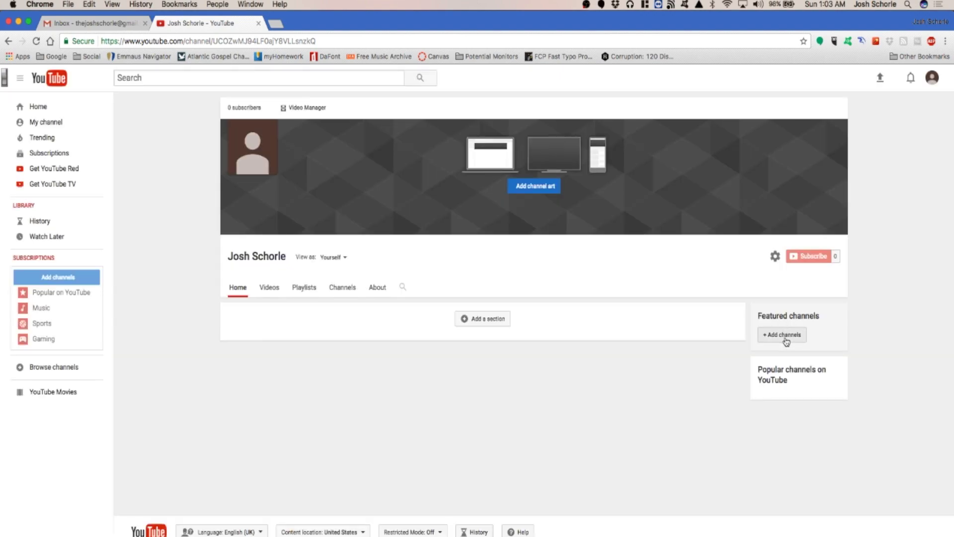
Add three featured channels, including The CIS Podcast, to the channel sidebar.
left_click(785, 340)
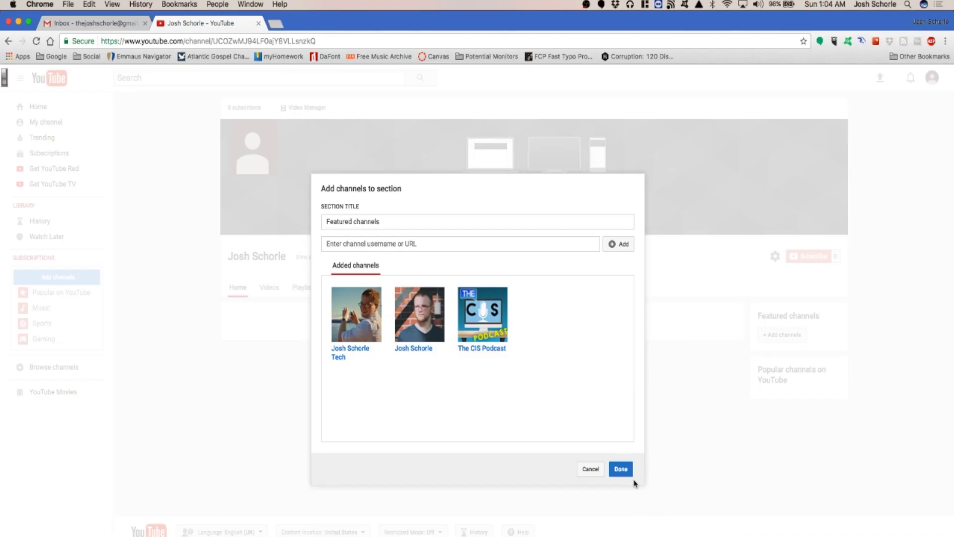
left_click(622, 470)
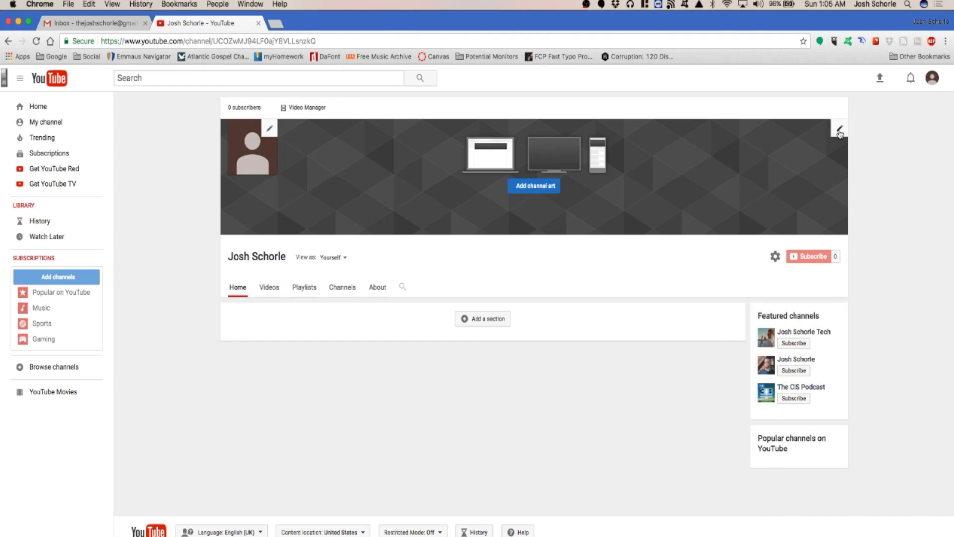
Save custom links WATCH MY VLOGS!, Twitter, Facebook and Instagram on the channel art.
left_click(840, 131)
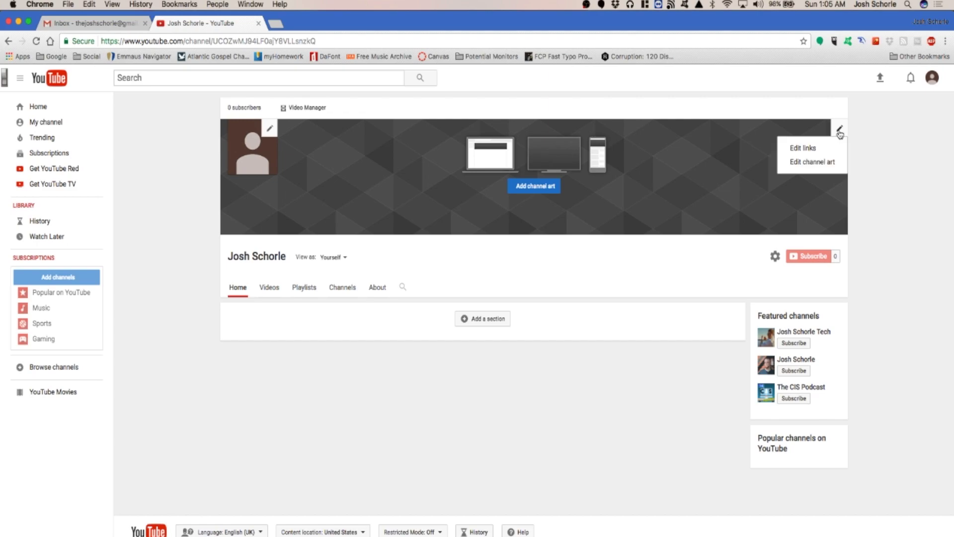
left_click(817, 149)
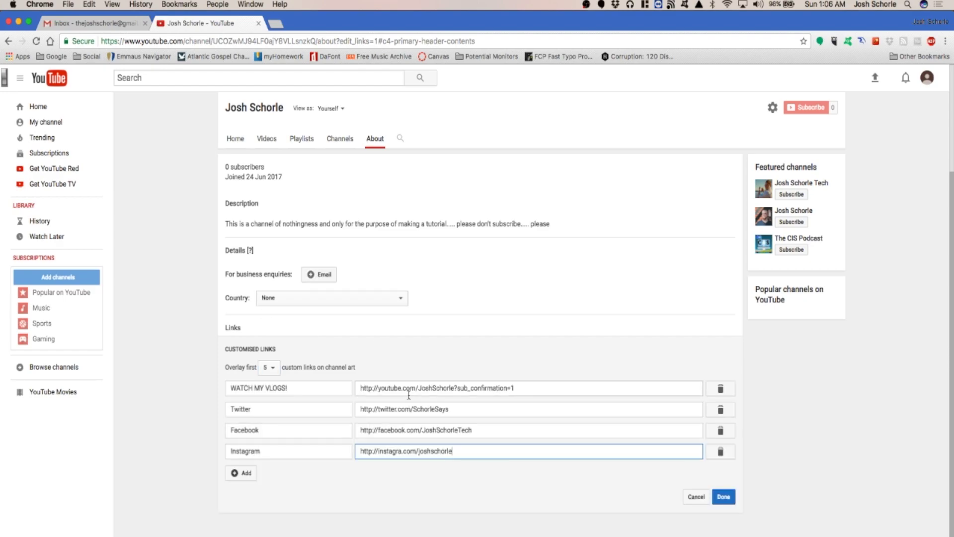
left_click(724, 497)
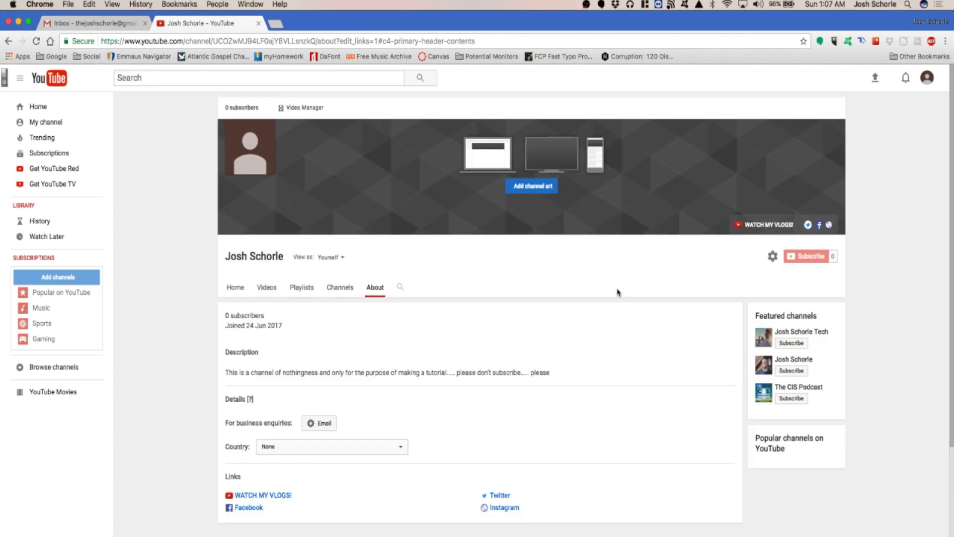
Switch on the discussion tab in Channel settings and save.
left_click(772, 257)
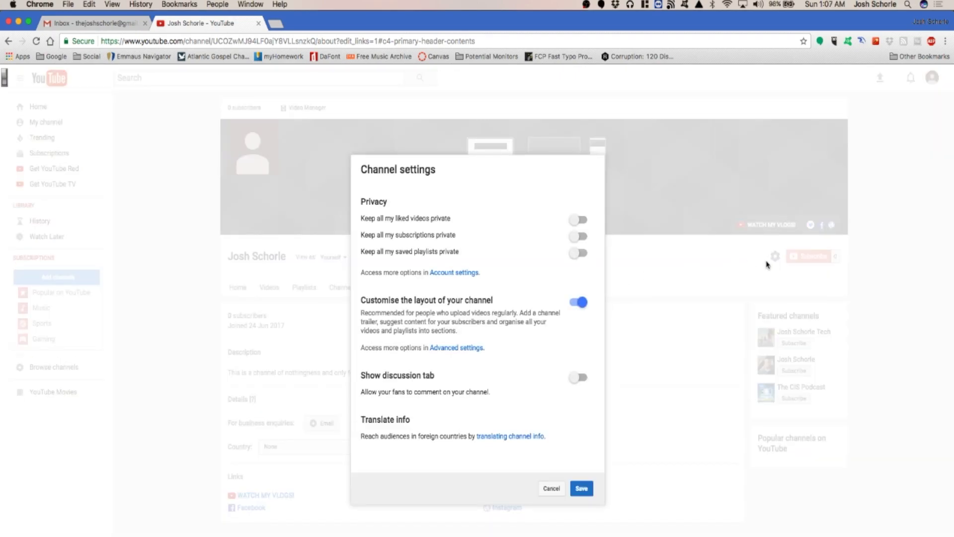
left_click(577, 378)
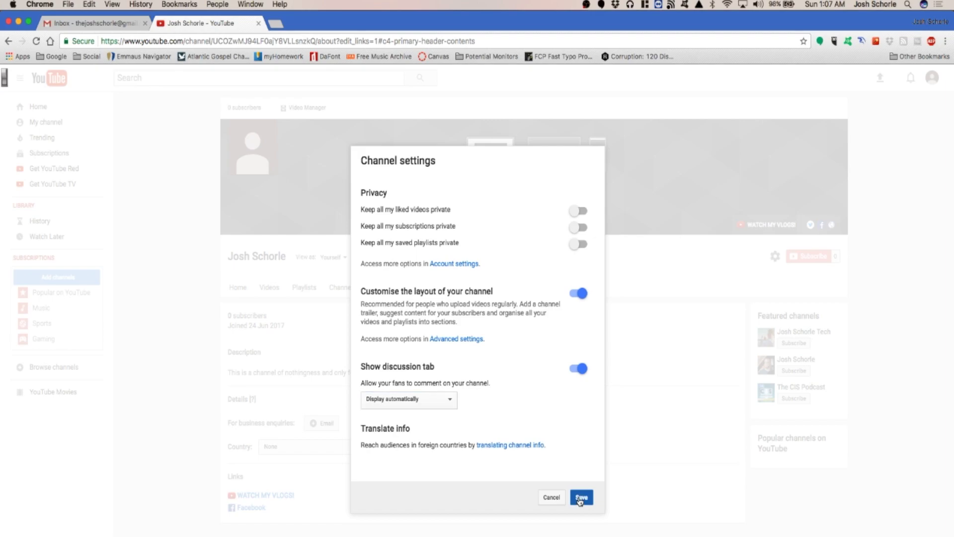
left_click(581, 497)
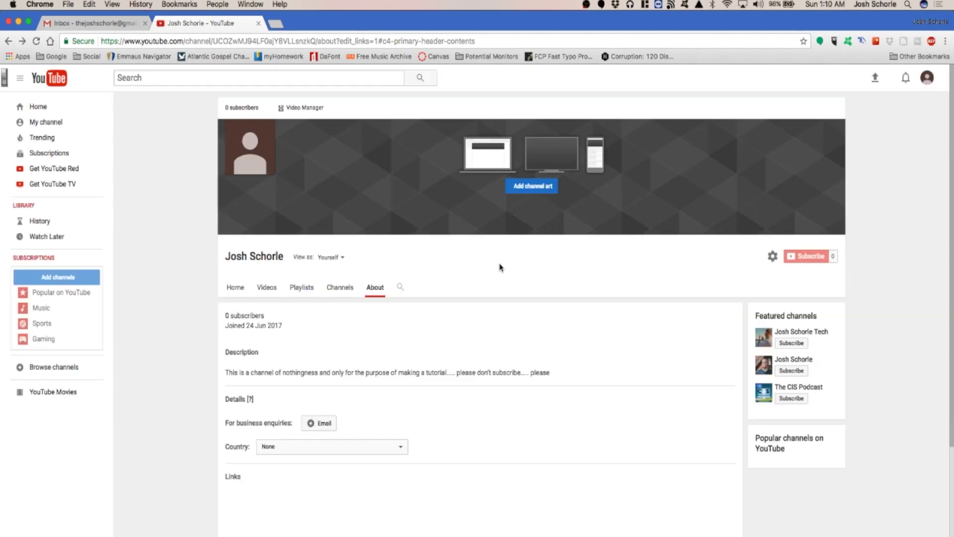
Reach the Status and Features page in YouTube settings, briefly checking live streaming before returning.
left_click(927, 78)
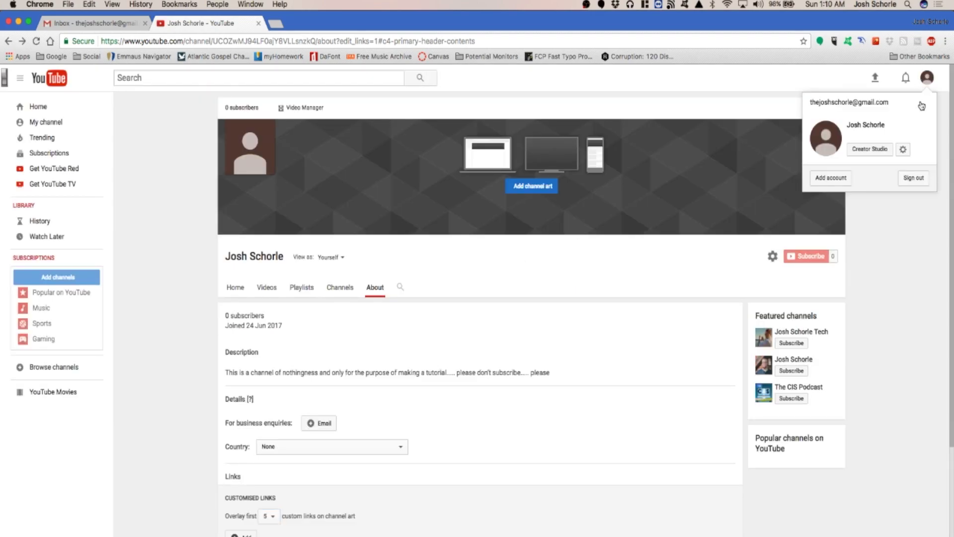
left_click(904, 151)
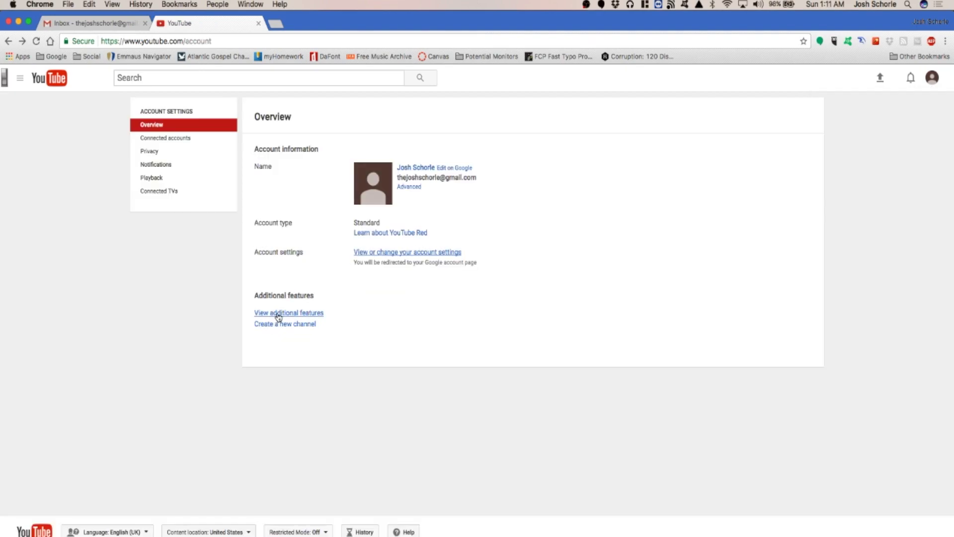
left_click(278, 313)
scroll(280, 322, "down", 3)
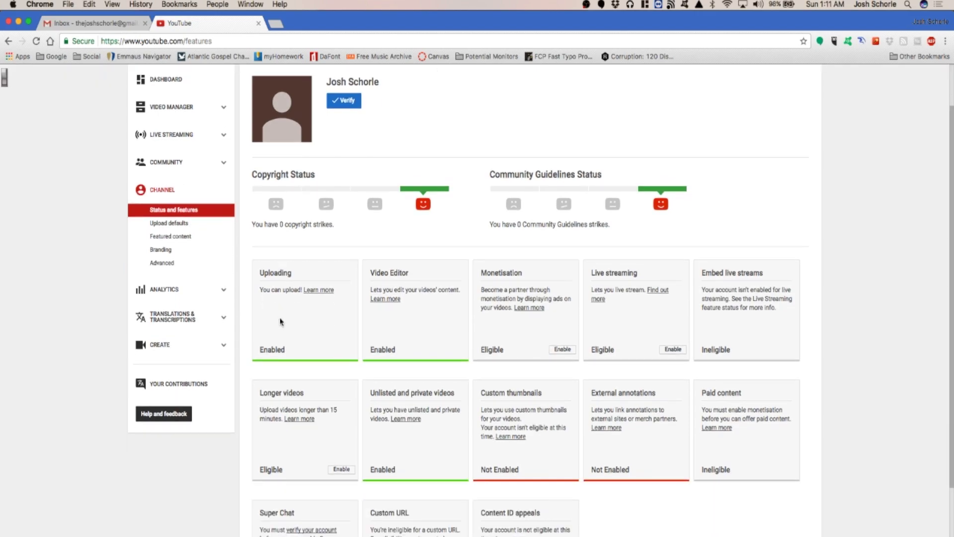
scroll(497, 278, "down", 5)
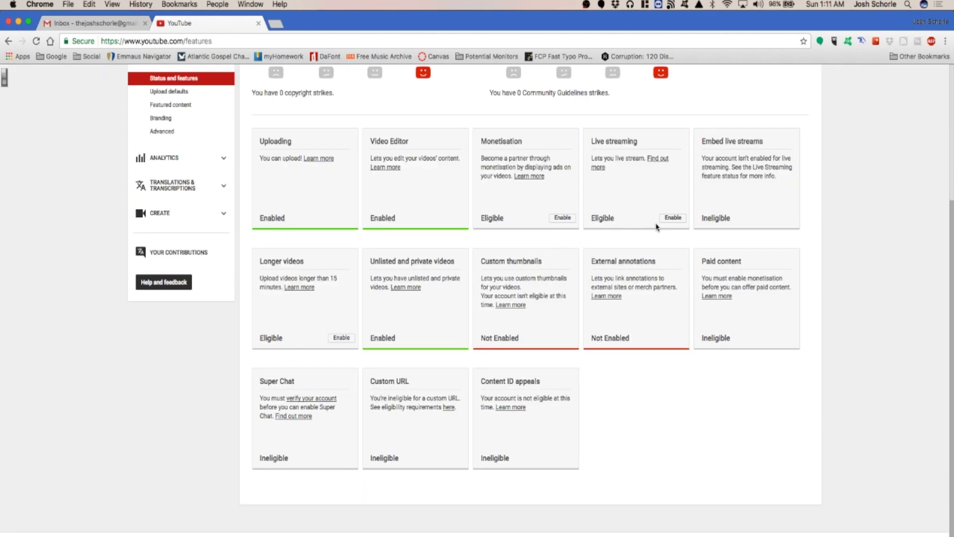
left_click(672, 218)
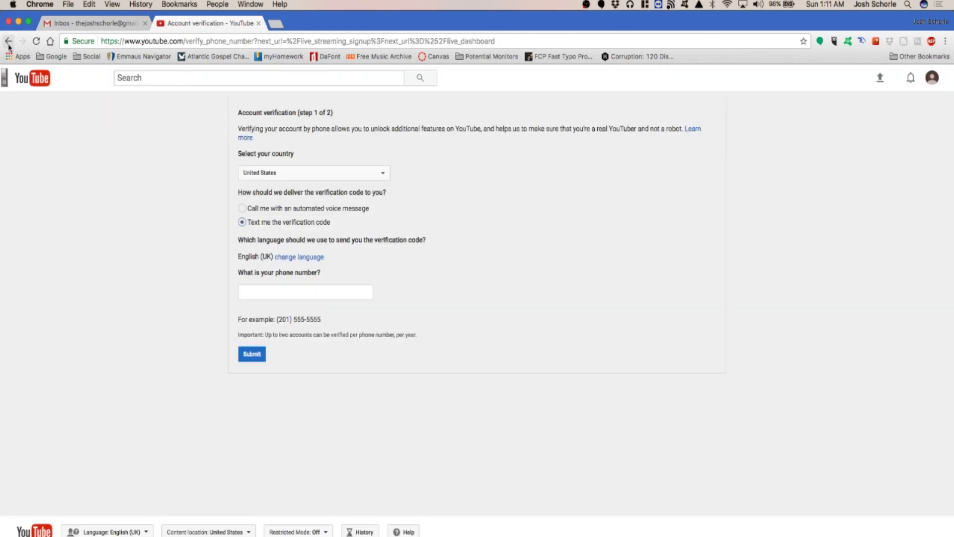
left_click(8, 45)
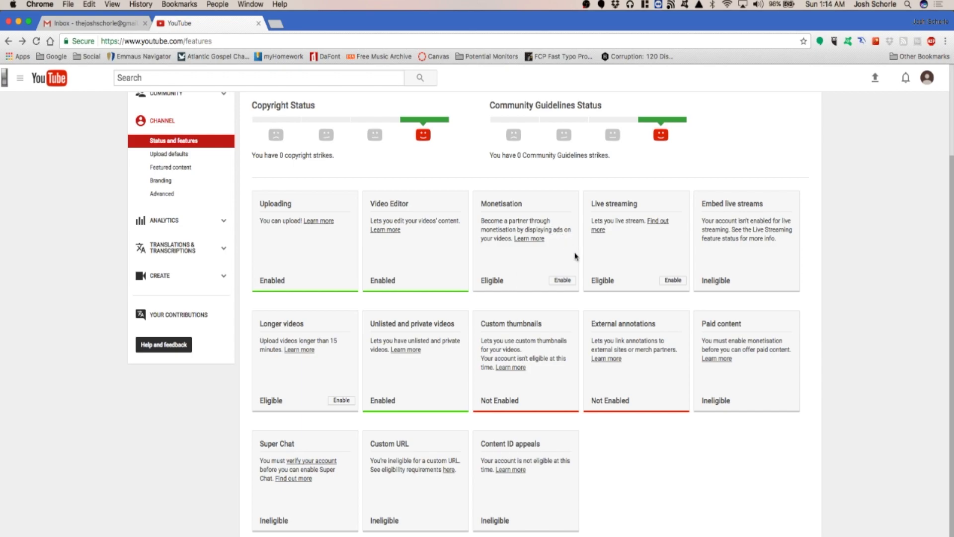
Verify the account by phone with the texted code and return to Status and Features.
scroll(343, 164, "up", 3)
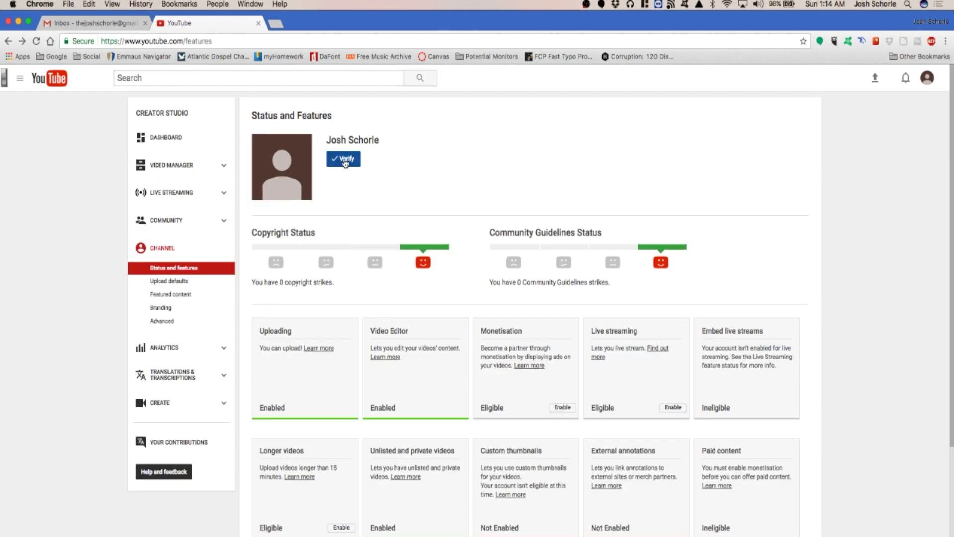
left_click(344, 160)
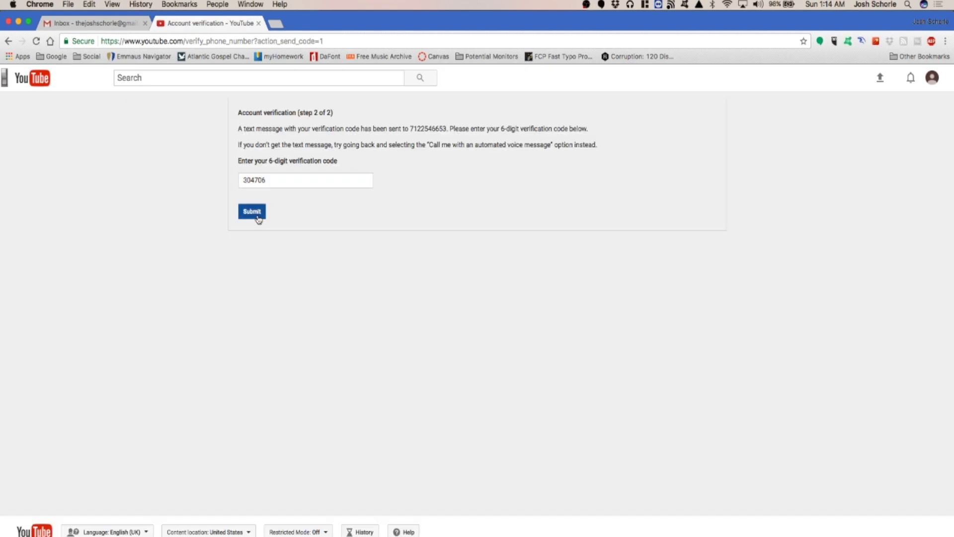
left_click(257, 215)
left_click(259, 155)
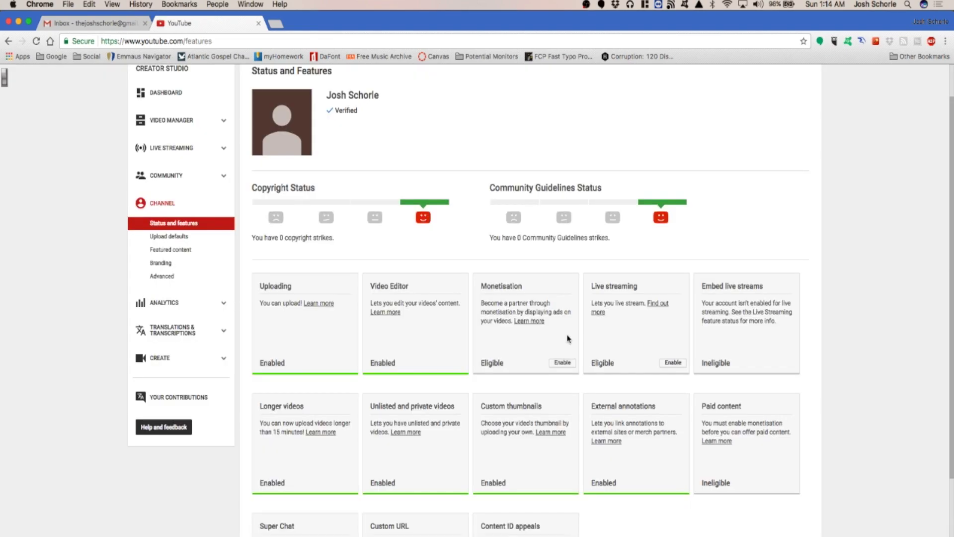
scroll(605, 353, "down", 4)
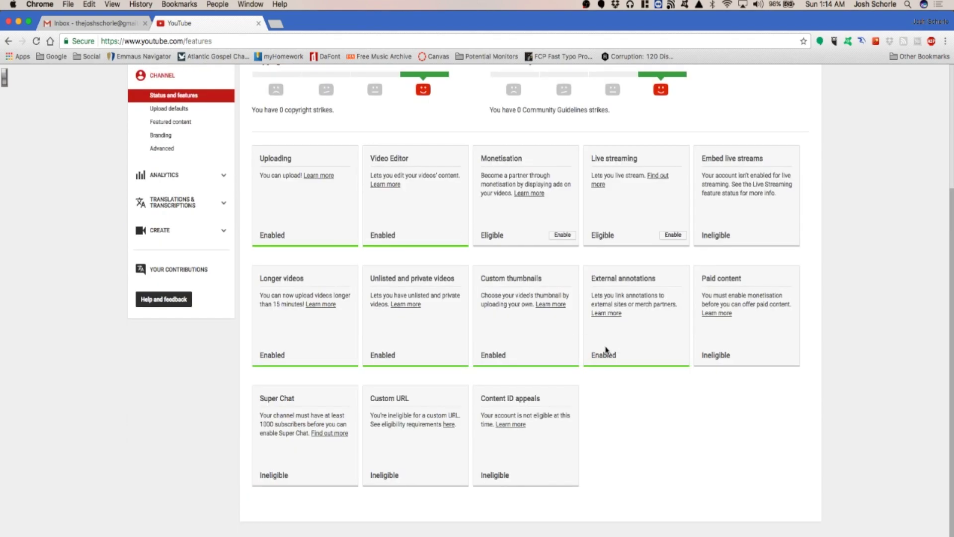
Open Creator Studio's Advanced channel settings and review the country, ads and recommendation options.
scroll(605, 354, "up", 4)
left_click(180, 322)
scroll(365, 429, "down", 5)
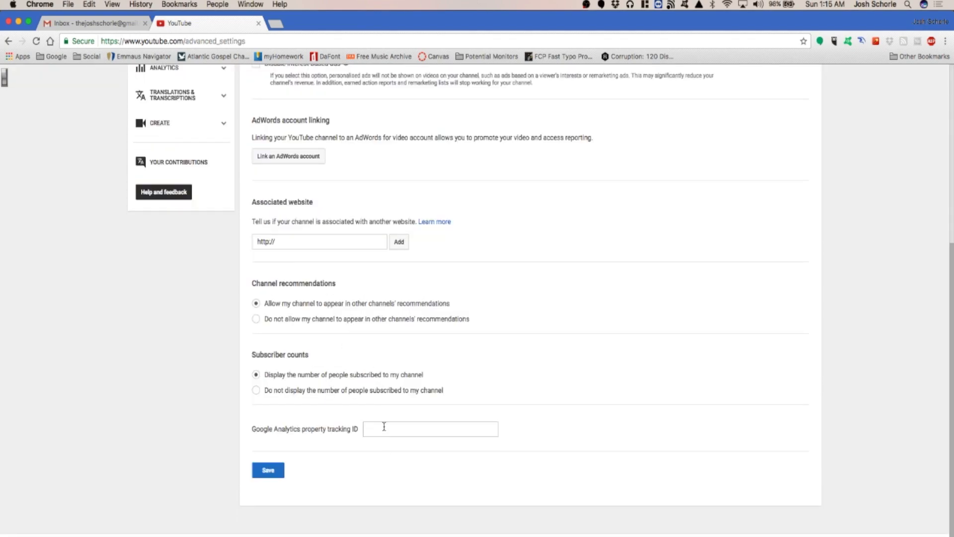
scroll(385, 428, "up", 2)
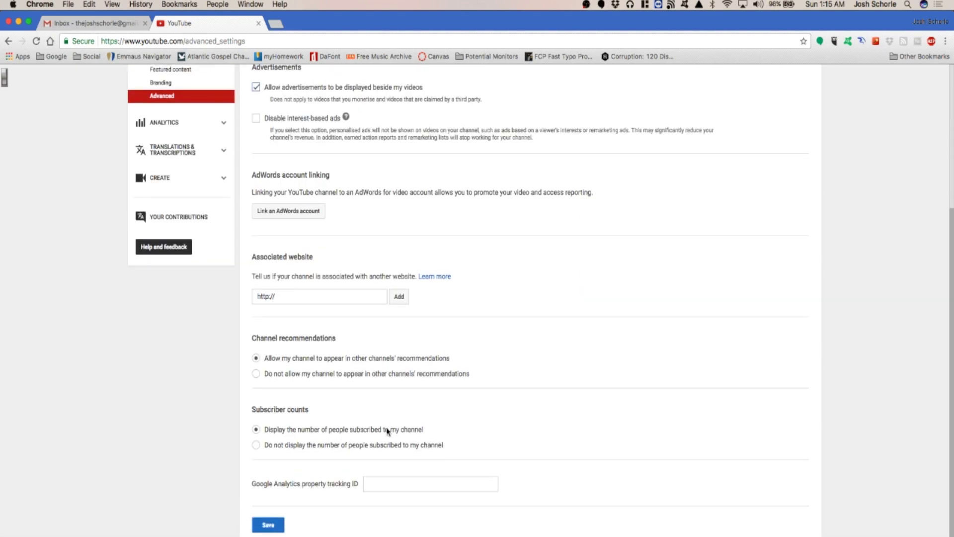
scroll(292, 318, "up", 3)
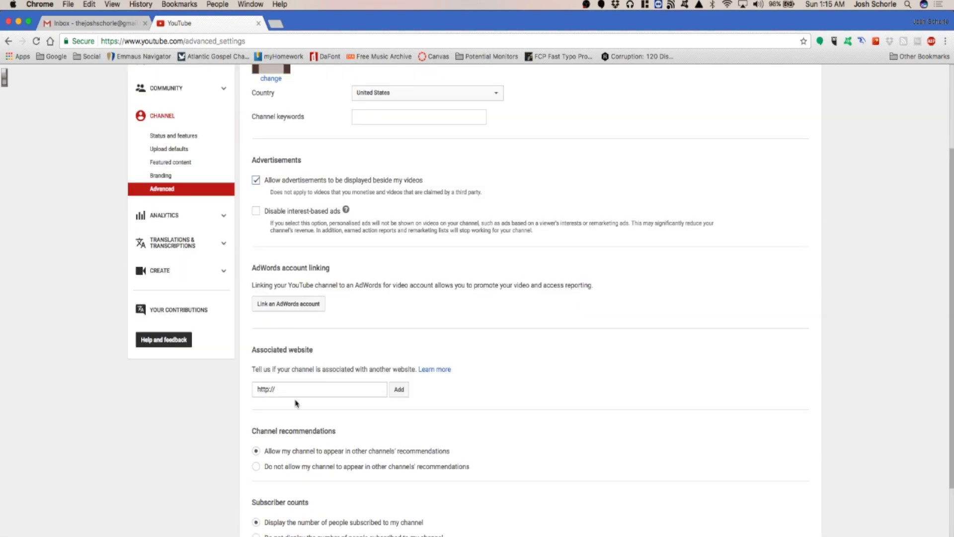
scroll(385, 398, "up", 1)
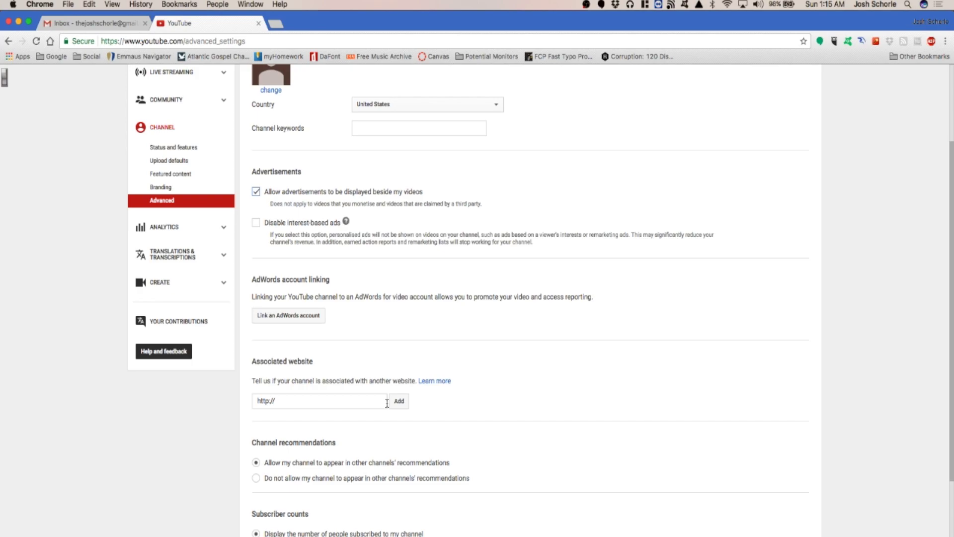
scroll(389, 405, "up", 5)
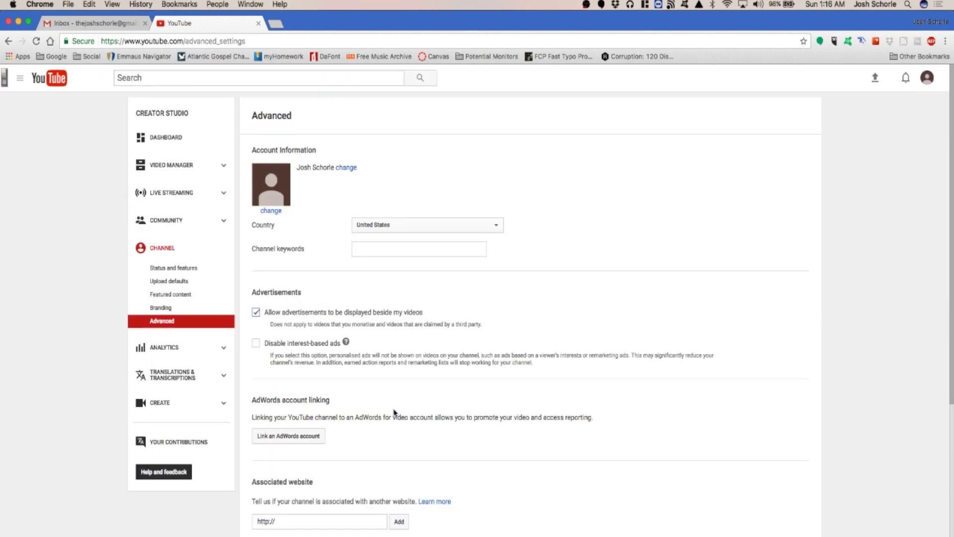